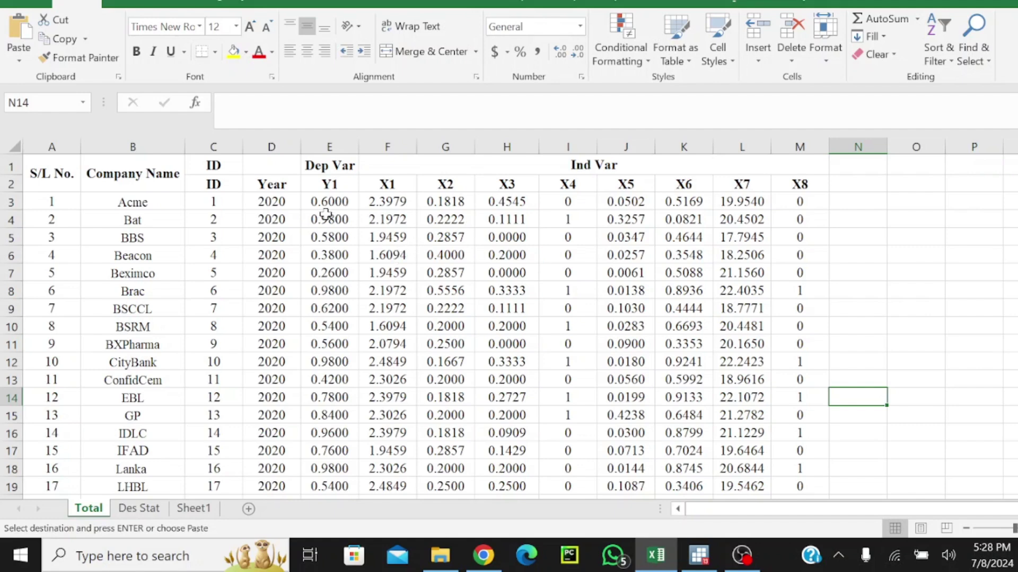
# Review the data layout: dependent variable Y1, independent variables X1 to X8, and the ID and Year columns.
pyautogui.click(343, 185)
pyautogui.moveTo(397, 190); pyautogui.dragTo(798, 185)
pyautogui.click(958, 329)
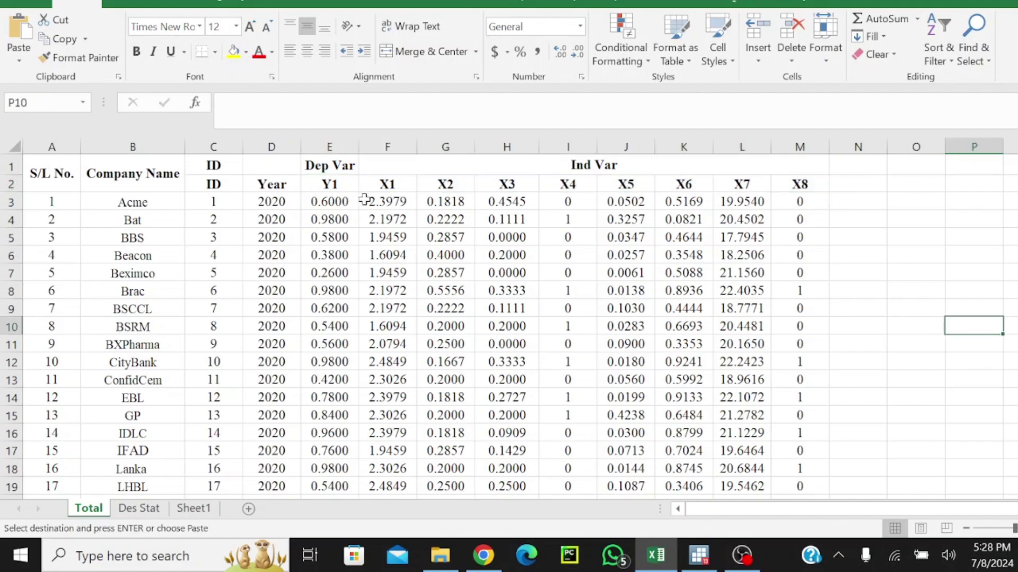
pyautogui.moveTo(213, 184); pyautogui.dragTo(214, 344)
pyautogui.moveTo(271, 185); pyautogui.dragTo(286, 326)
pyautogui.click(292, 220)
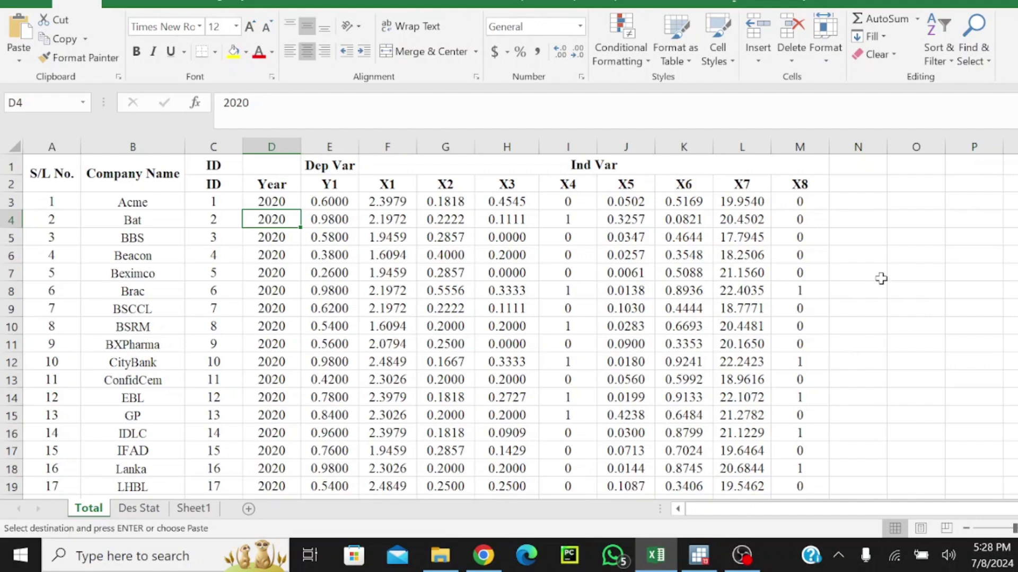
# Copy the dataset from the ID header in C2 through the last row of X8, including the variable names.
pyautogui.click(231, 184)
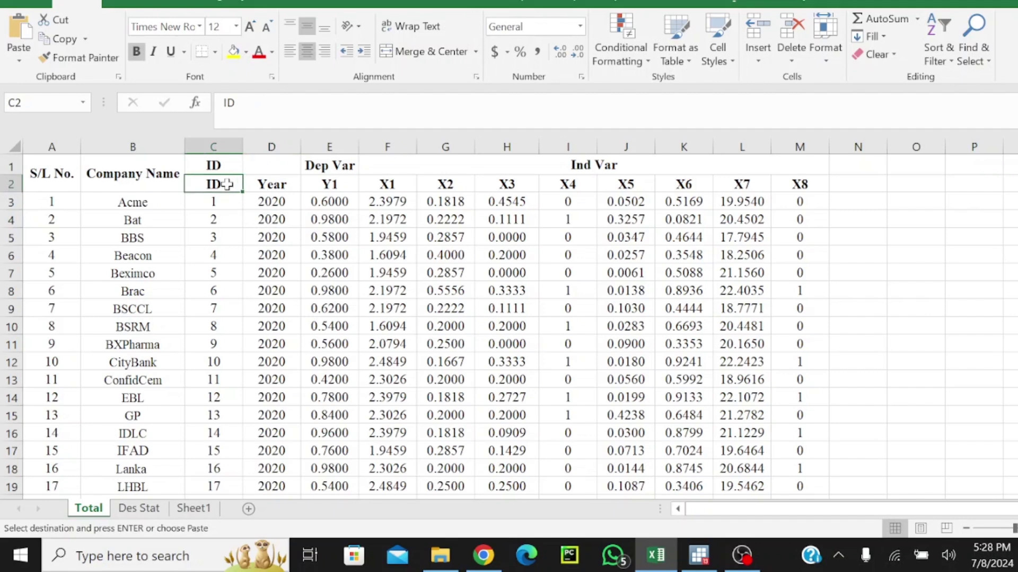
pyautogui.hotkey('ctrl', 'shift', 'Right')
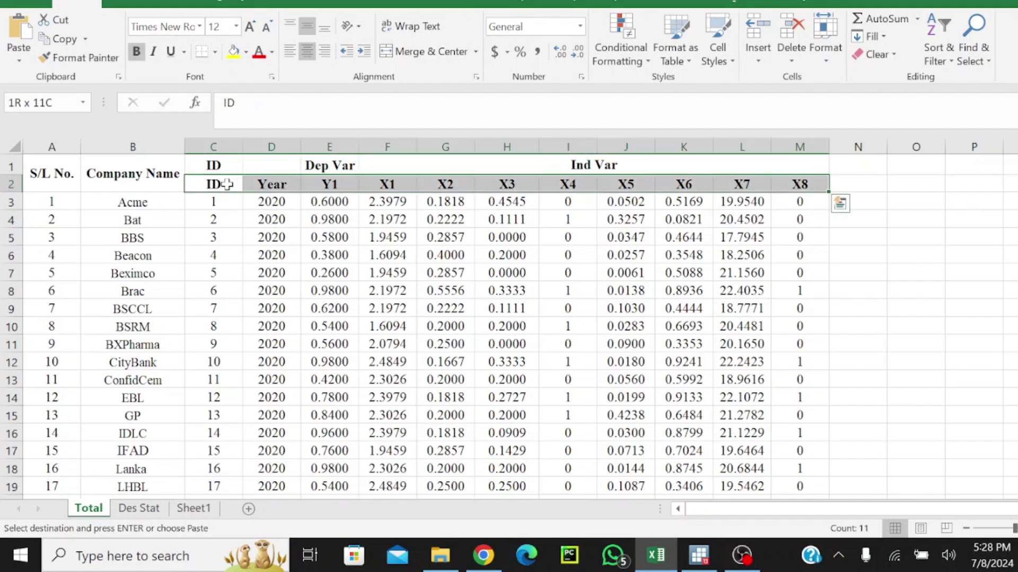
pyautogui.hotkey('ctrl', 'shift', 'Down')
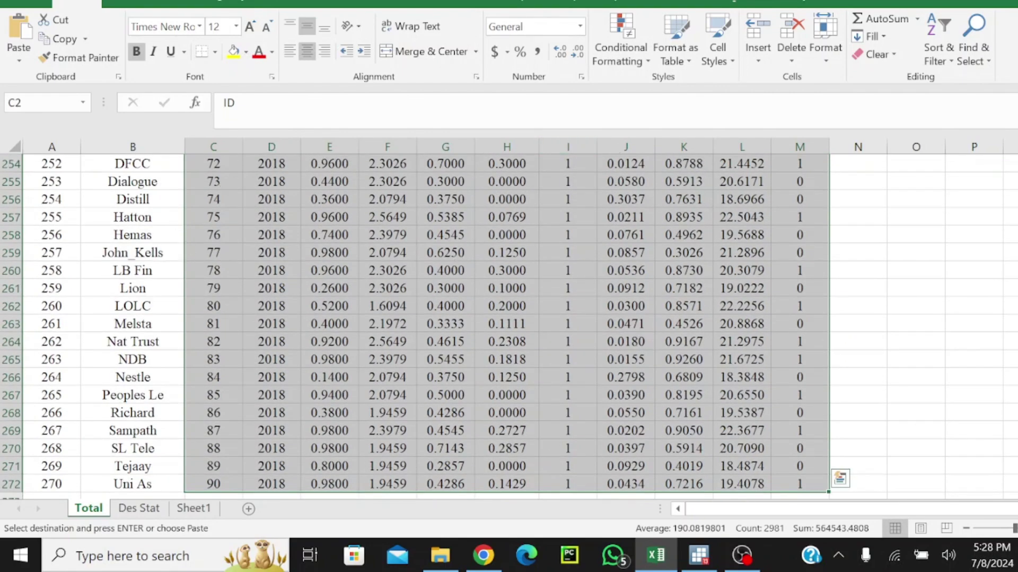
pyautogui.scroll(20, 278, 217)
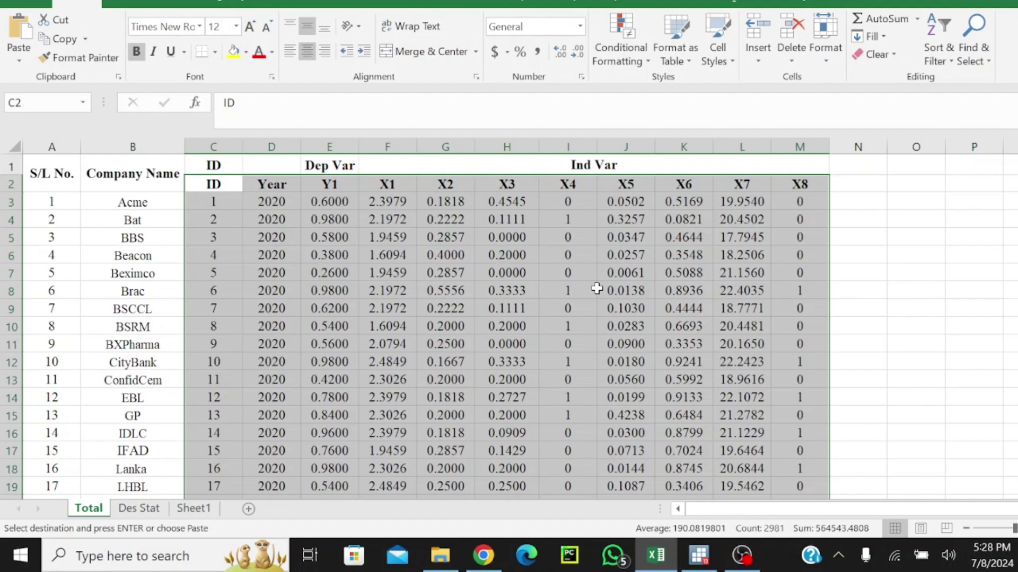
# Switch to Stata and open the Data Editor with the ed command.
pyautogui.click(707, 562)
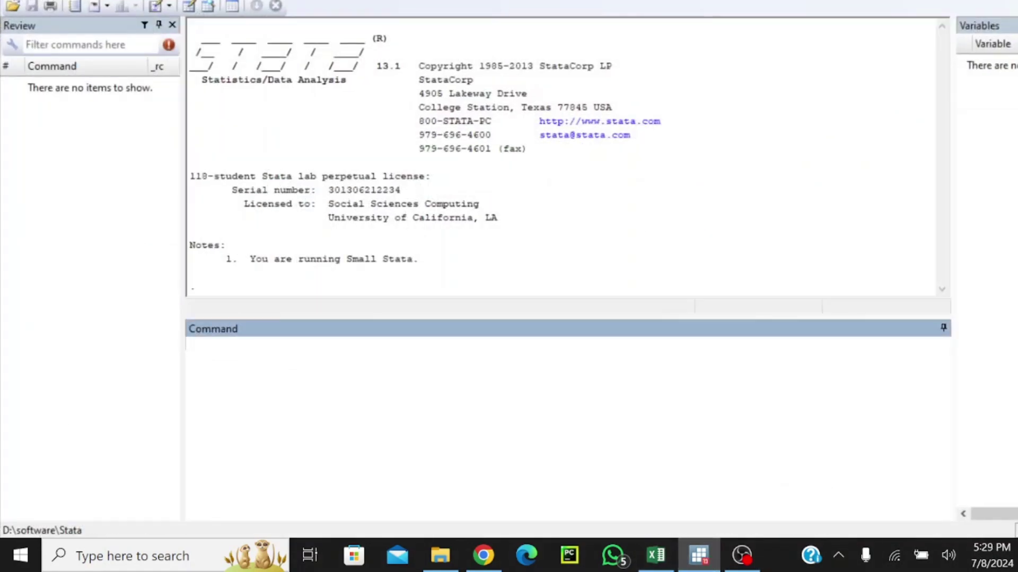
pyautogui.write('ed')
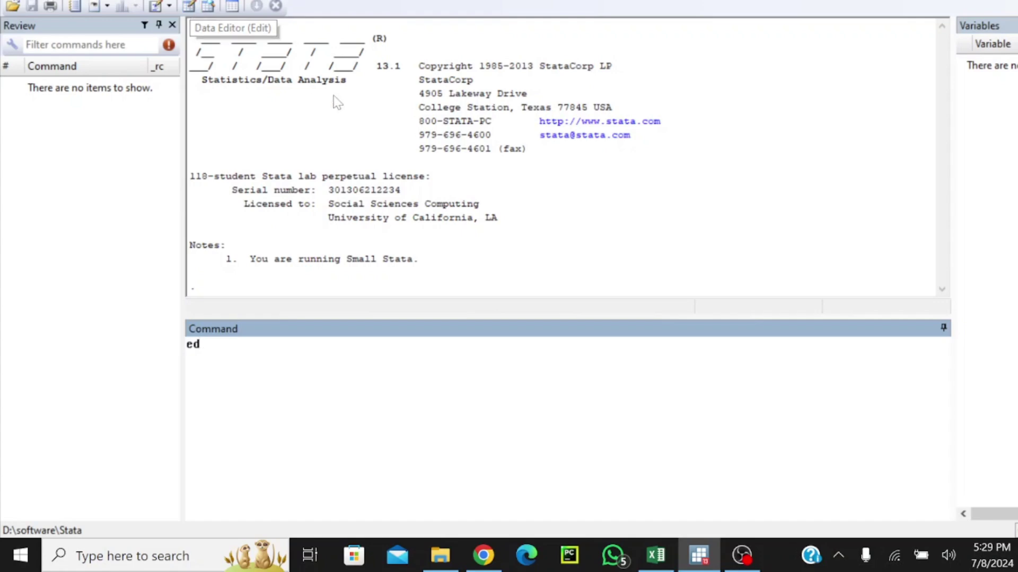
pyautogui.press('Return')
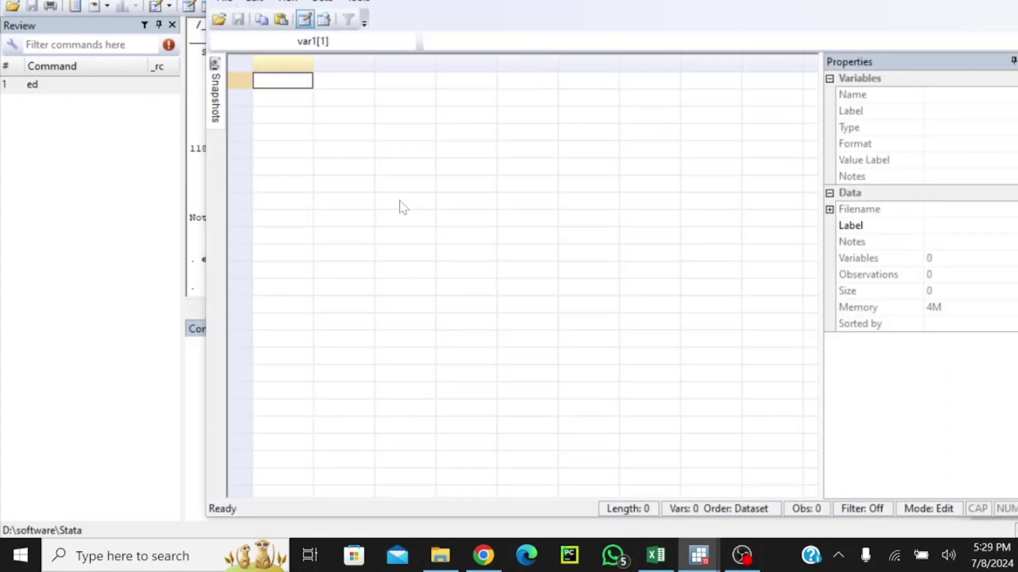
# Paste the copied data into the Data Editor with the first row treated as variable names, and close the editor.
pyautogui.hotkey('ctrl', 'v')
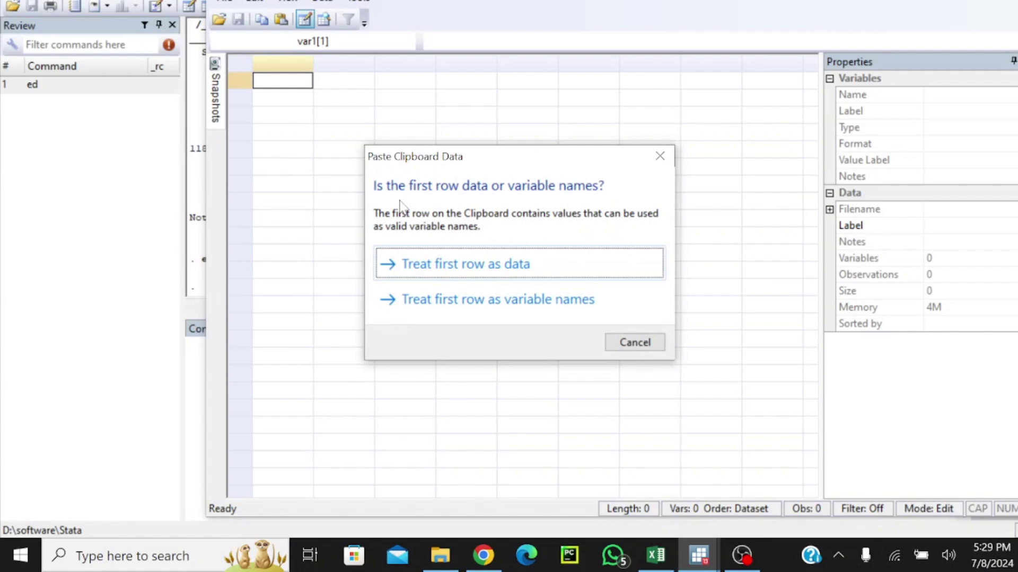
pyautogui.click(661, 548)
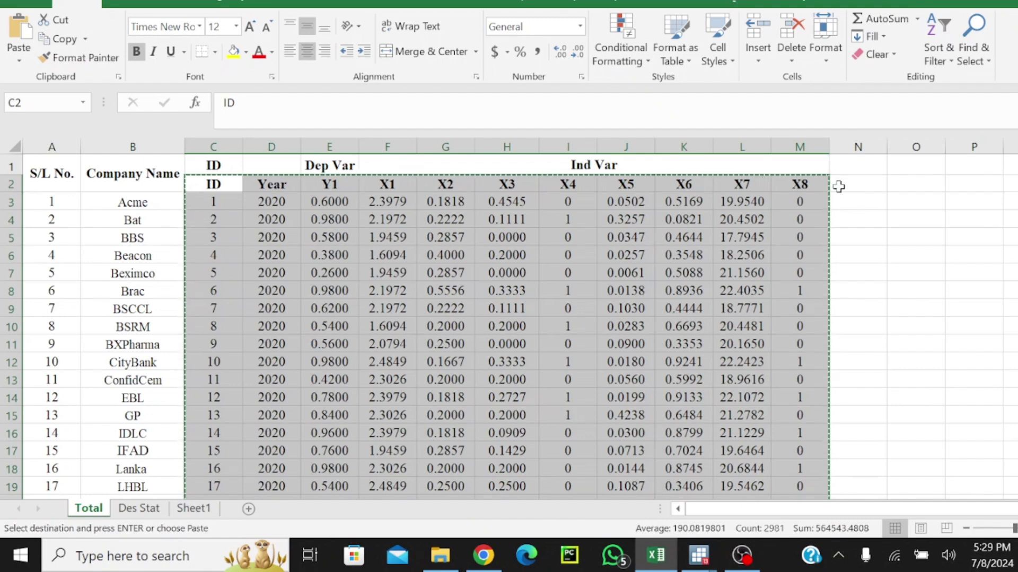
pyautogui.click(662, 557)
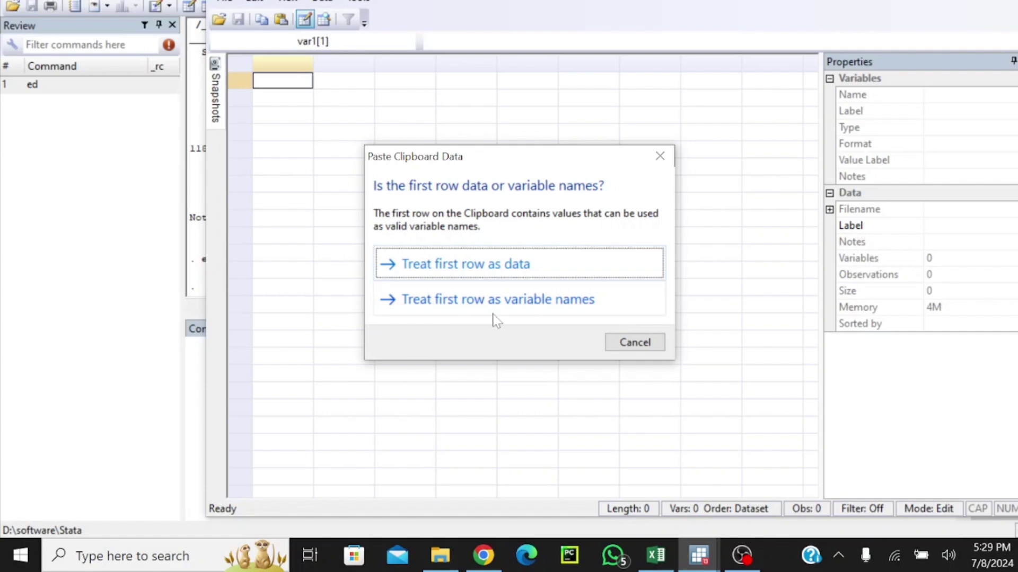
pyautogui.click(552, 307)
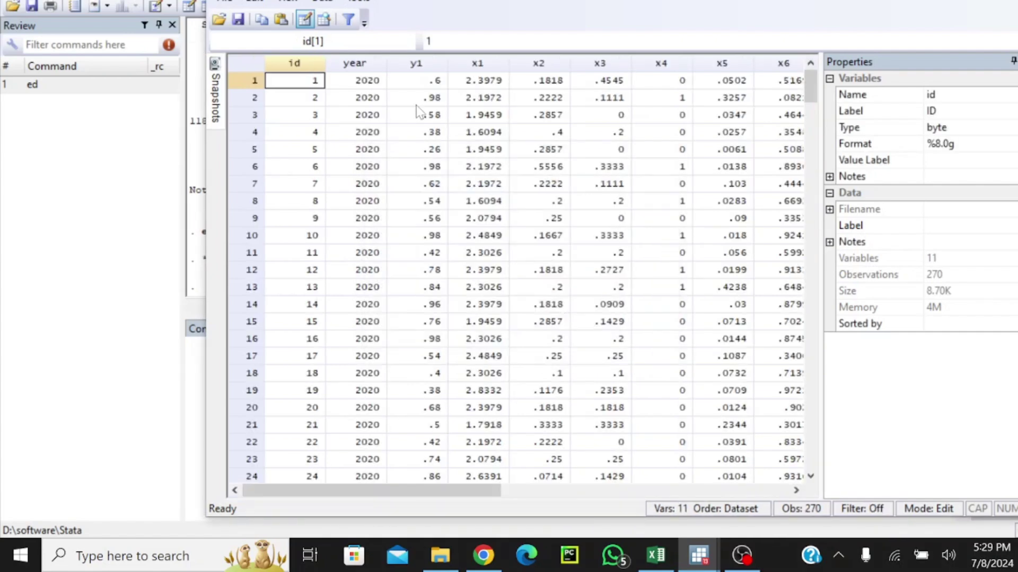
pyautogui.moveTo(811, 90)
pyautogui.mouseDown()
pyautogui.moveTo(811, 345)
pyautogui.moveTo(815, 79)
pyautogui.mouseUp()
pyautogui.hotkey('alt', 'F4')
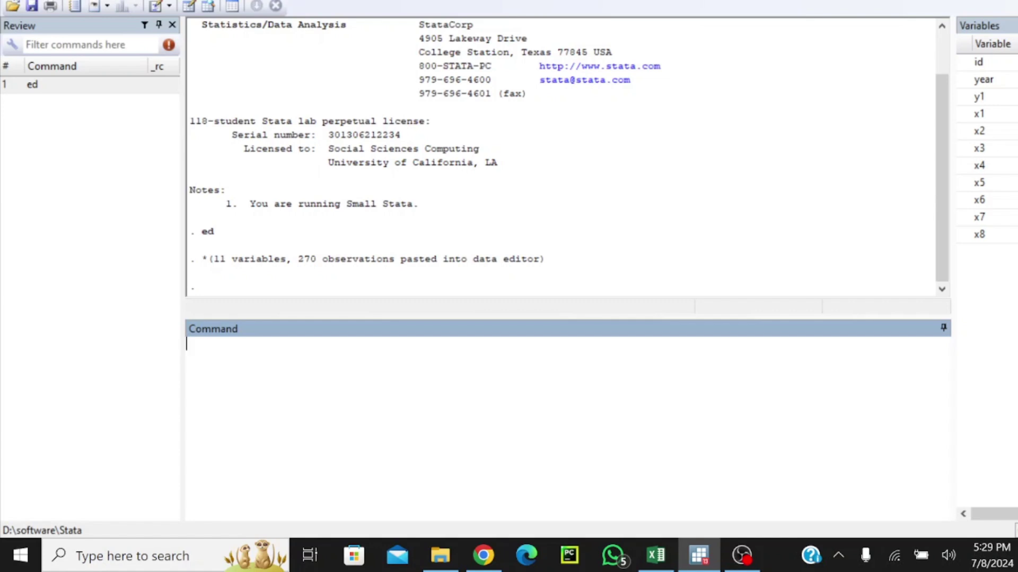
# Run the pairwise correlation command pwcorr on y1 x1 x2 x3 x4 x5 x6 x7 x8 and show its complete output.
pyautogui.write('pwcorr')
pyautogui.click(965, 97)
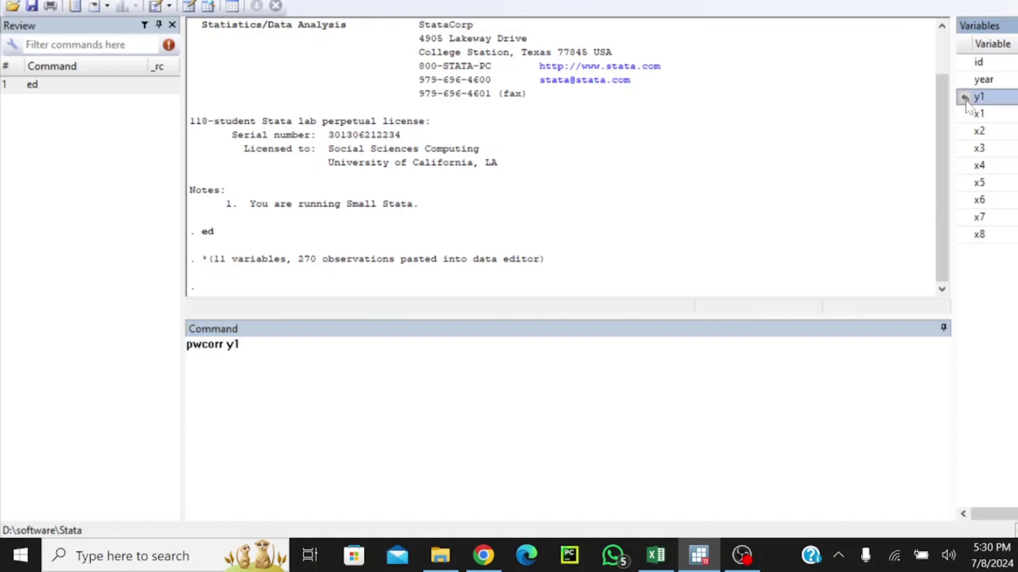
pyautogui.click(964, 114)
pyautogui.click(964, 131)
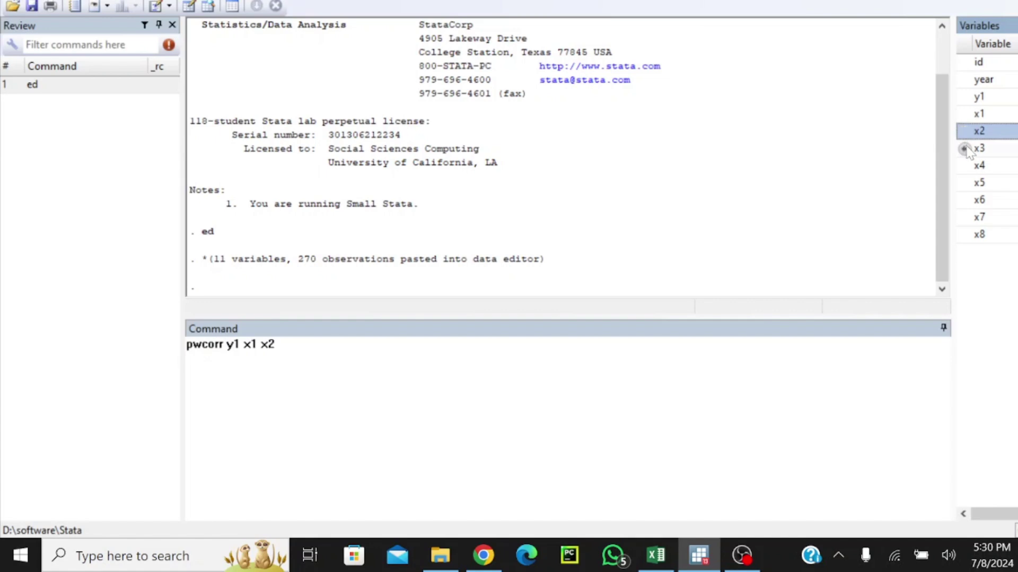
pyautogui.click(965, 148)
pyautogui.click(964, 166)
pyautogui.click(965, 183)
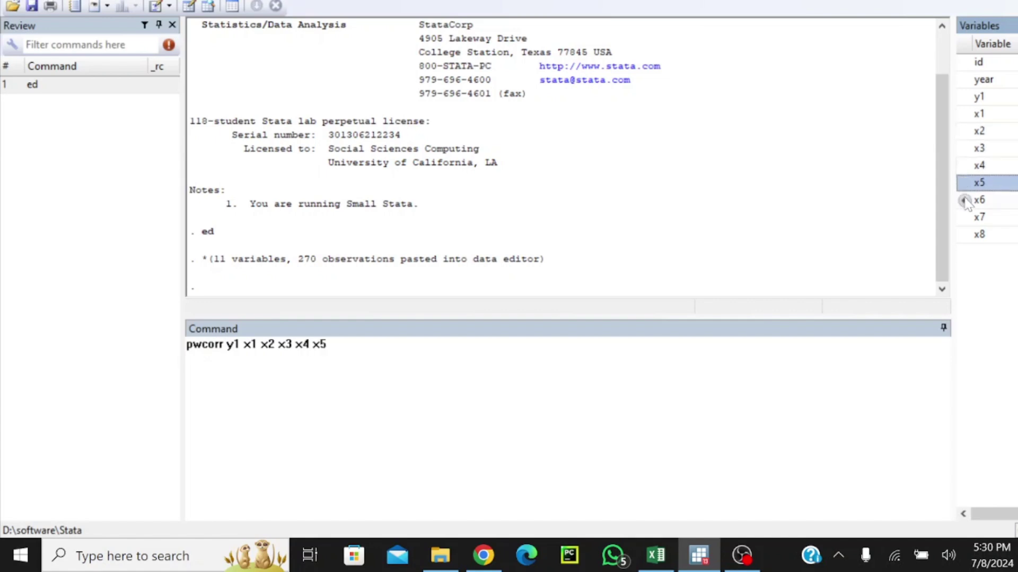
pyautogui.click(965, 199)
pyautogui.click(965, 217)
pyautogui.click(964, 234)
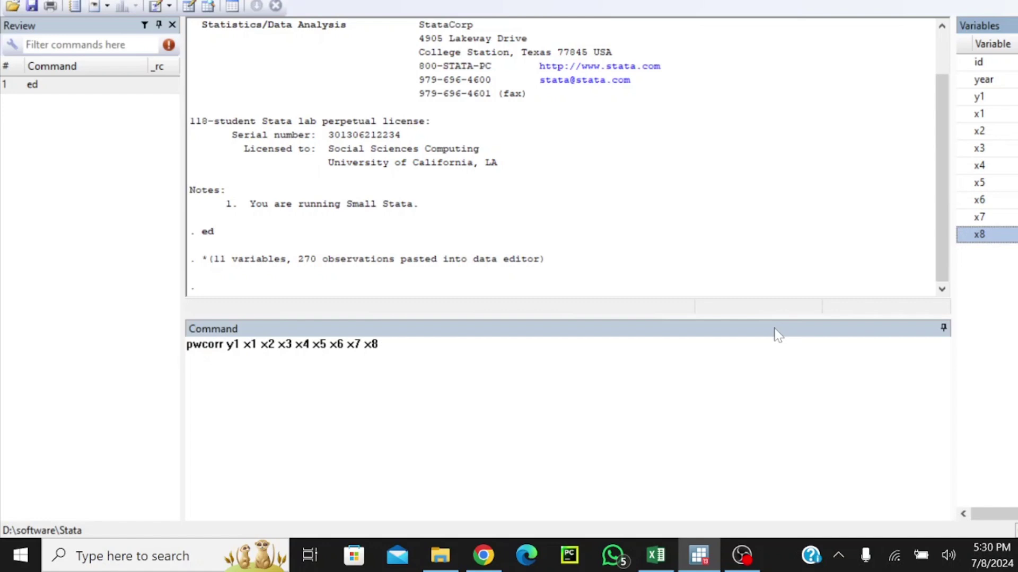
pyautogui.press('Return')
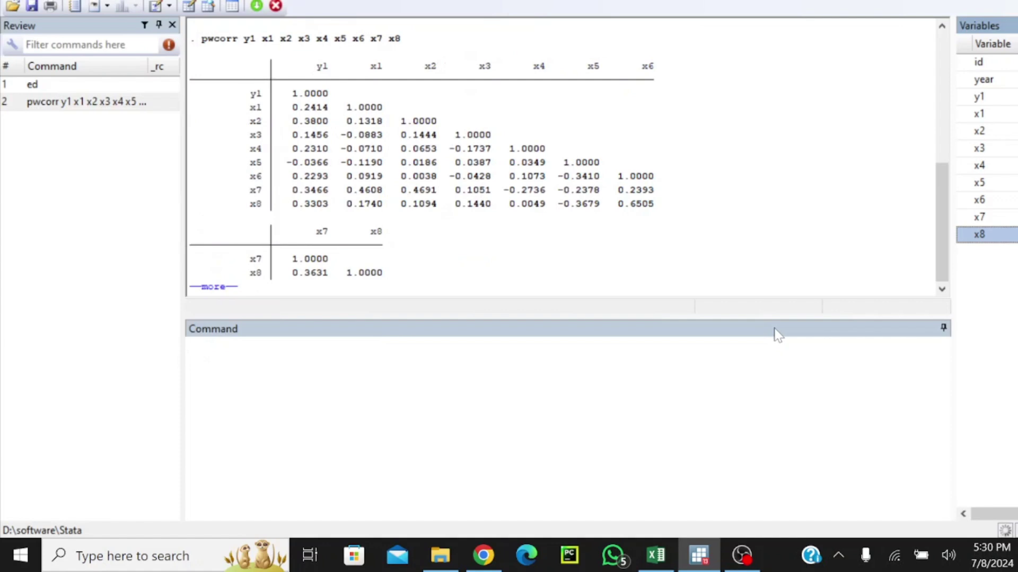
pyautogui.click(212, 287)
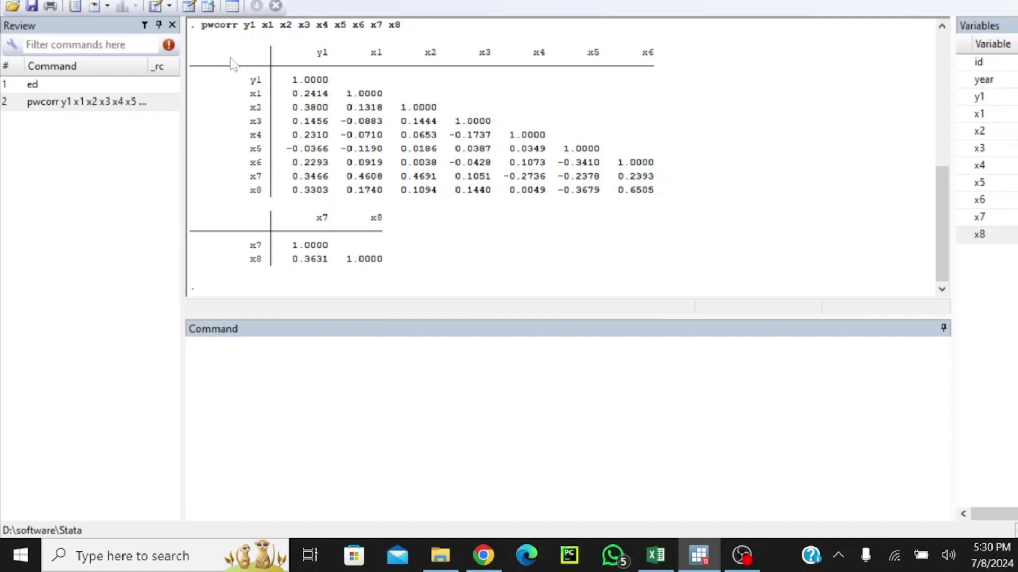
# Examine the correlation matrix, comparing y1 with the independent variables and checking the coefficients among x1 to x8, especially x6 with x8.
pyautogui.moveTo(193, 42); pyautogui.dragTo(312, 236)
pyautogui.click(453, 257)
pyautogui.moveTo(194, 212); pyautogui.dragTo(393, 265)
pyautogui.click(399, 265)
pyautogui.moveTo(532, 66); pyautogui.dragTo(553, 58)
pyautogui.click(306, 105)
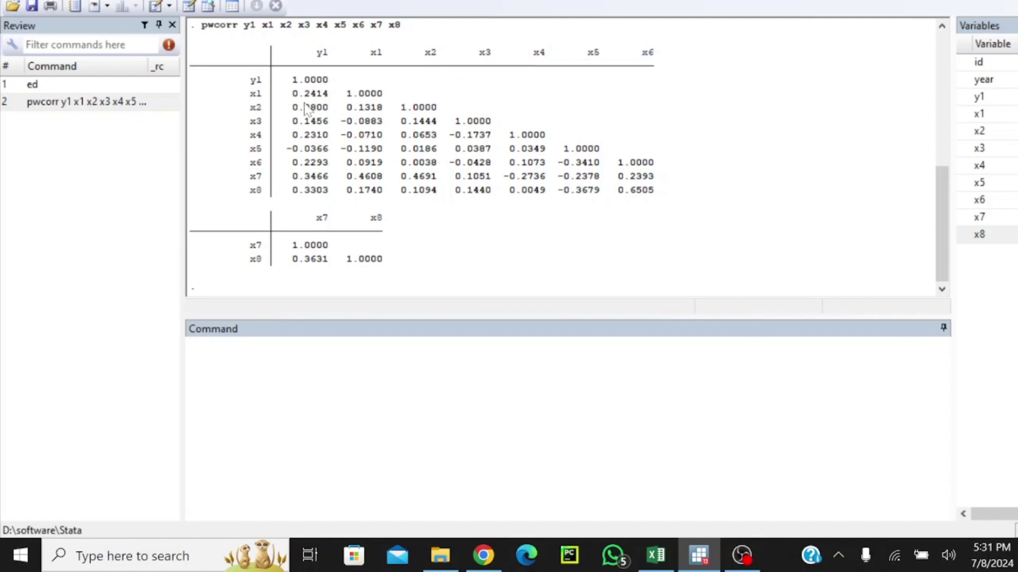
pyautogui.doubleClick(255, 80)
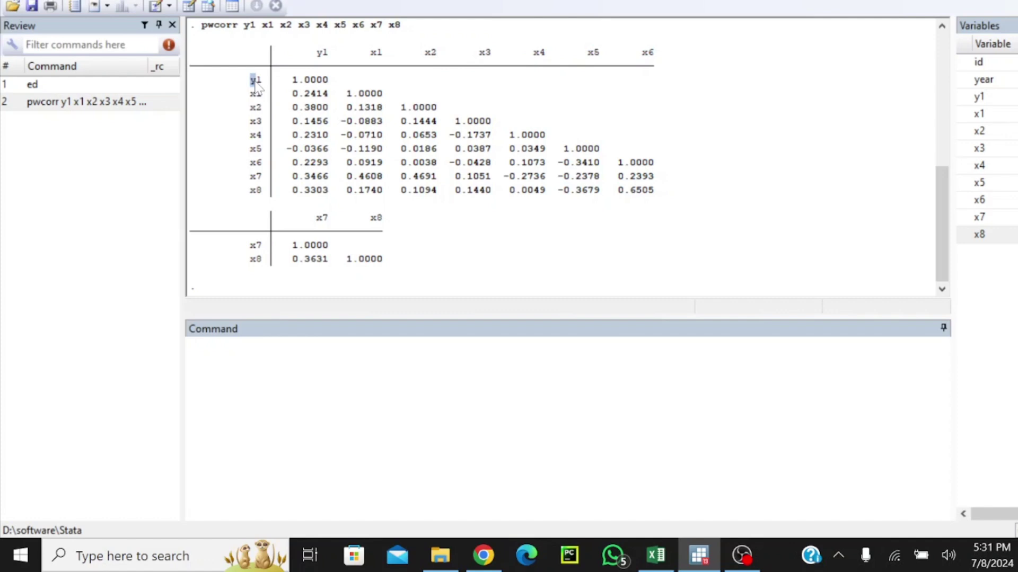
pyautogui.doubleClick(593, 52)
pyautogui.doubleClick(256, 79)
pyautogui.moveTo(618, 191); pyautogui.dragTo(653, 197)
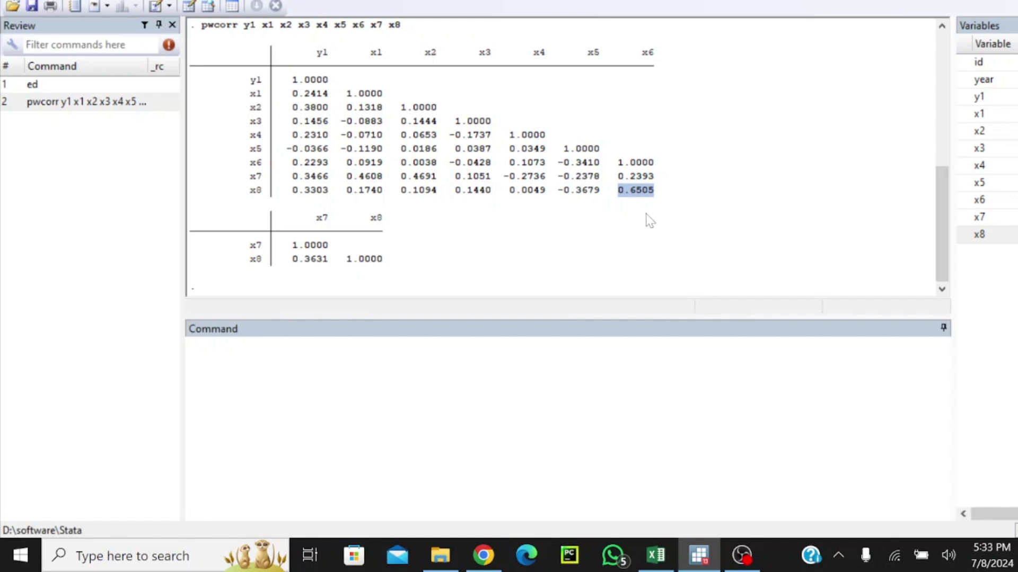
pyautogui.moveTo(618, 162); pyautogui.dragTo(663, 169)
pyautogui.click(663, 170)
pyautogui.moveTo(196, 82); pyautogui.dragTo(681, 224)
pyautogui.click(681, 268)
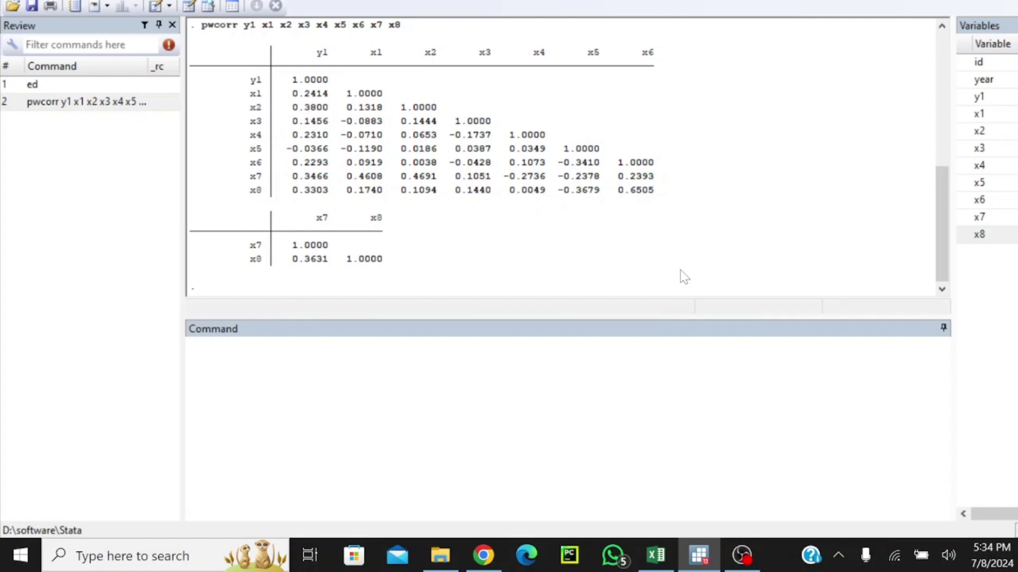
# Rerun the pwcorr command for y1 and x1 to x8 with the star(5) option and show its complete output.
pyautogui.click(62, 106)
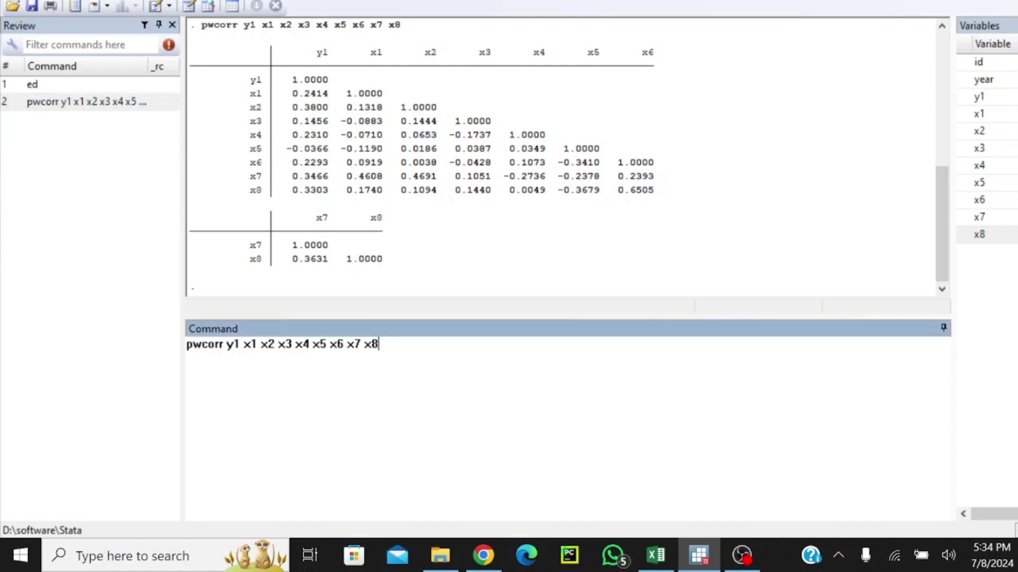
pyautogui.write(',')
pyautogui.write('star(0')
pyautogui.press('BackSpace')
pyautogui.write('5)')
pyautogui.press('Return')
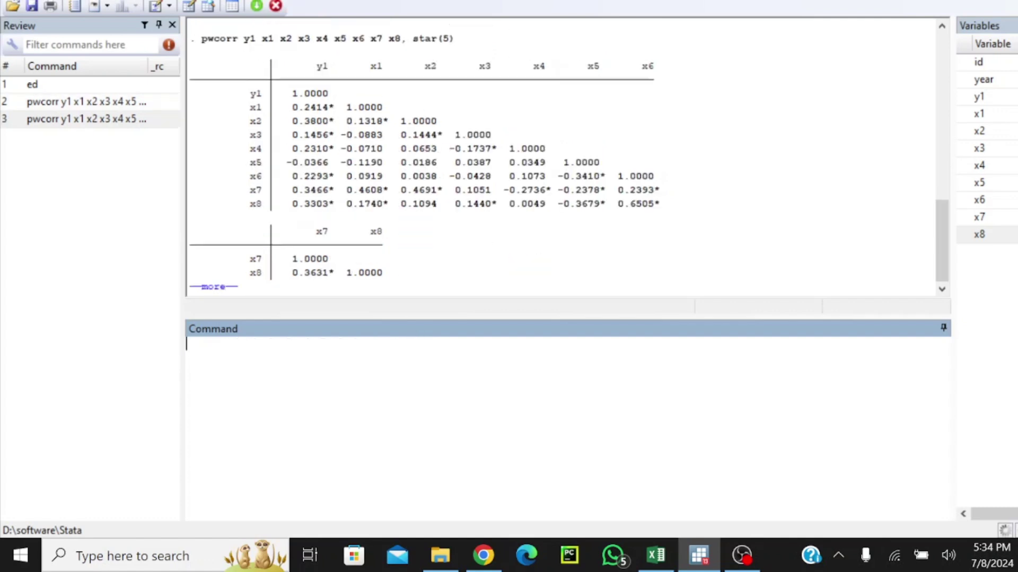
pyautogui.click(213, 286)
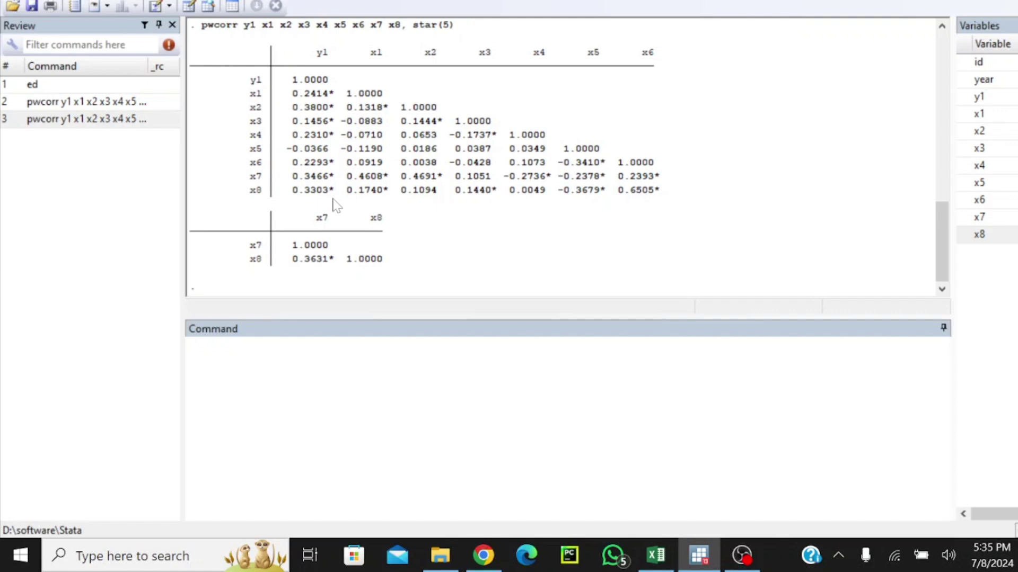
# Rerun the starred pairwise correlation with the sig option added after star(5), and continue its paused output.
pyautogui.click(126, 127)
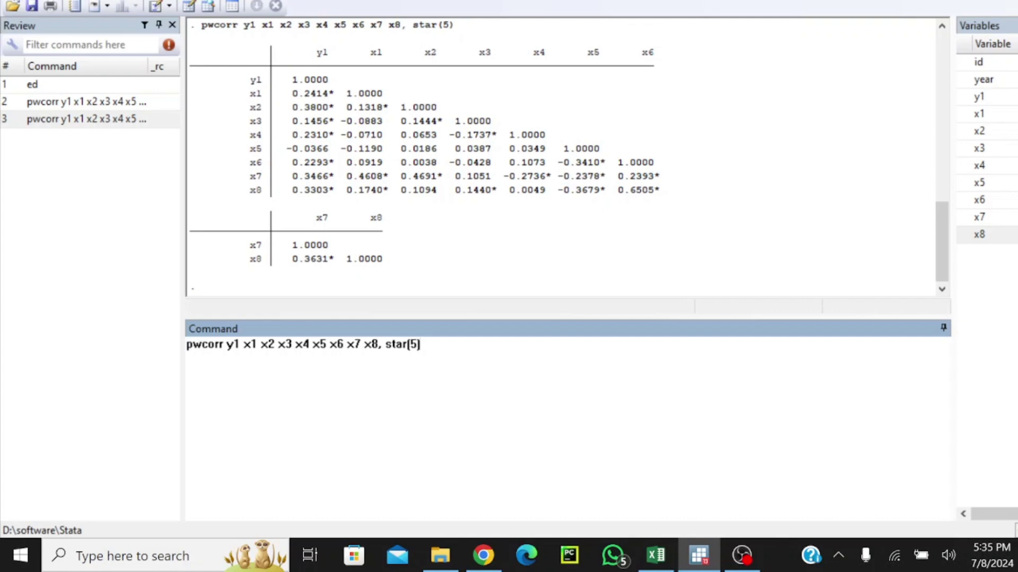
pyautogui.write('sig')
pyautogui.press('Return')
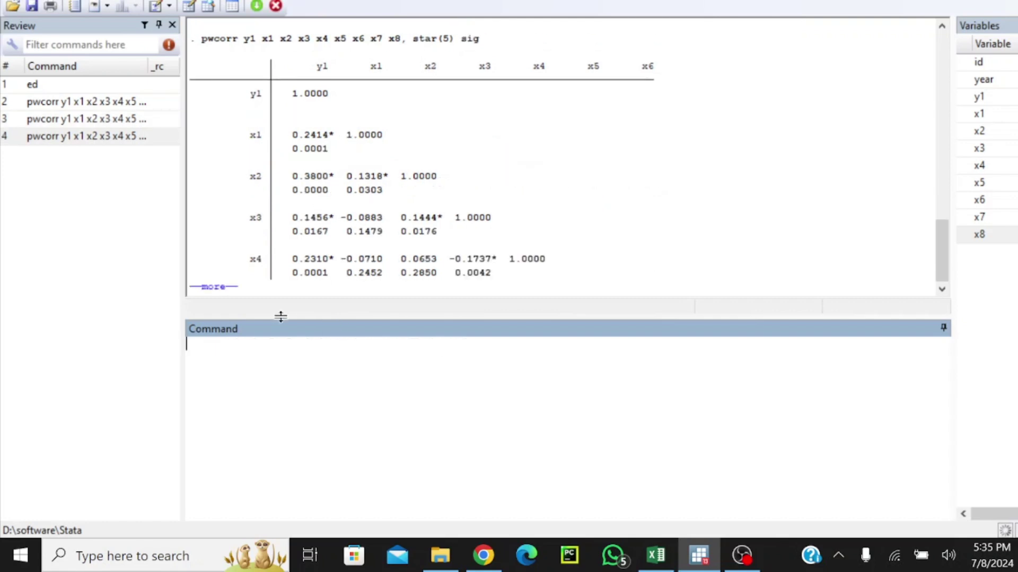
pyautogui.click(215, 287)
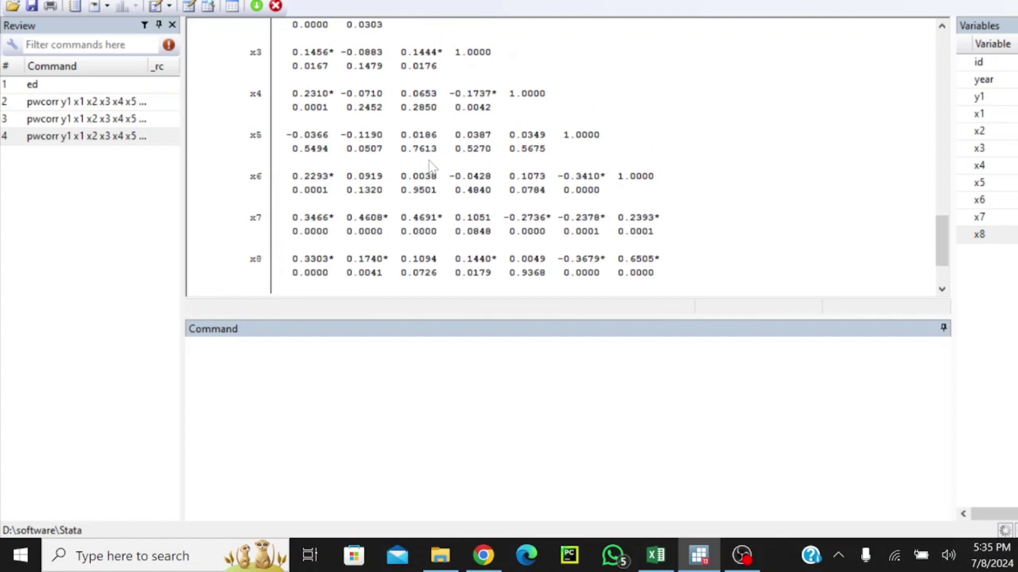
# Examine the significance values beneath the correlation coefficients across the whole matrix, continuing the output to its end.
pyautogui.scroll(1, 371, 114)
pyautogui.scroll(2, 456, 154)
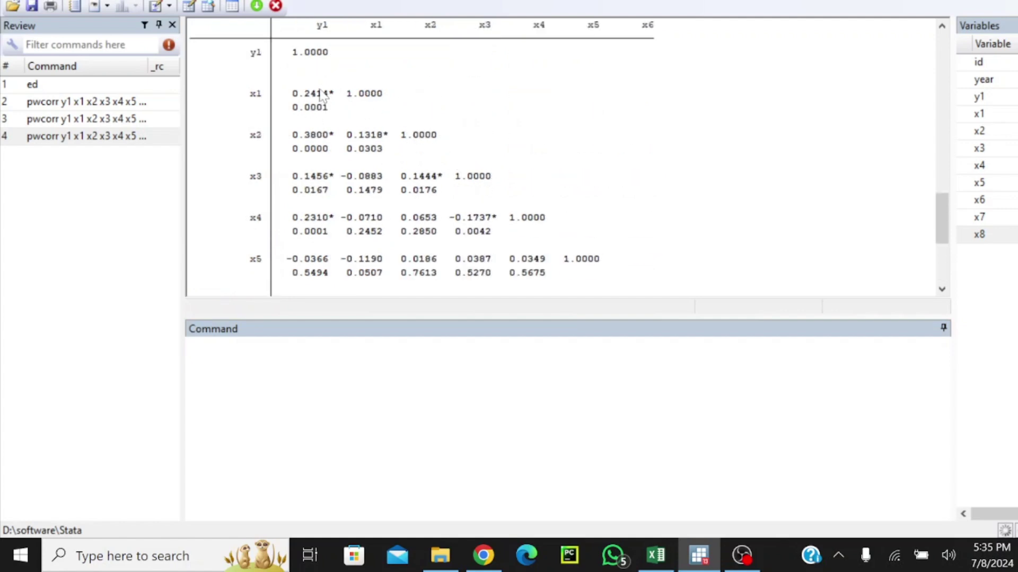
pyautogui.moveTo(294, 112); pyautogui.dragTo(333, 114)
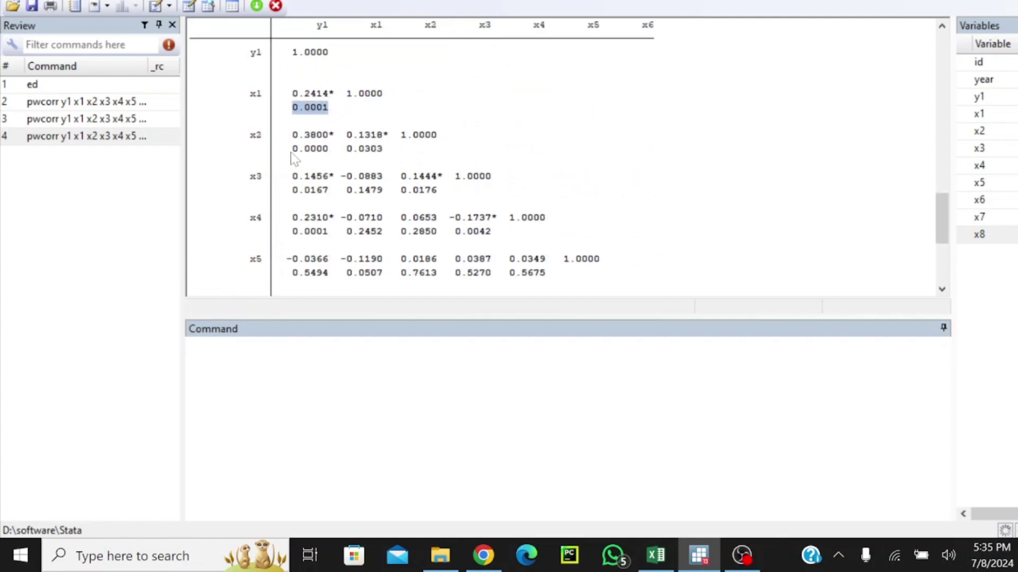
pyautogui.moveTo(292, 150); pyautogui.dragTo(381, 152)
pyautogui.click(493, 178)
pyautogui.moveTo(292, 109); pyautogui.dragTo(337, 123)
pyautogui.scroll(-5, 384, 128)
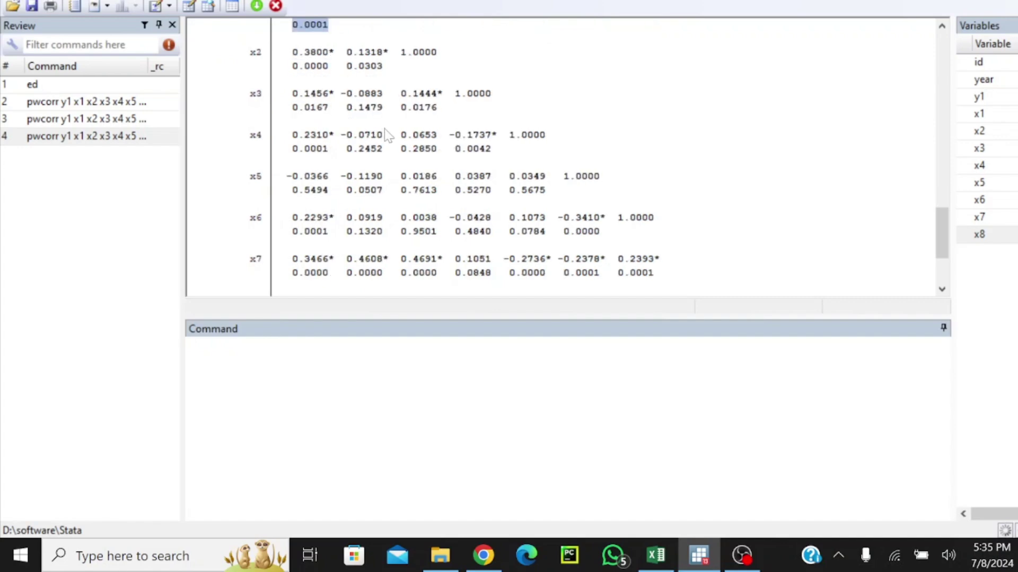
pyautogui.scroll(2, 493, 223)
pyautogui.scroll(-2, 493, 222)
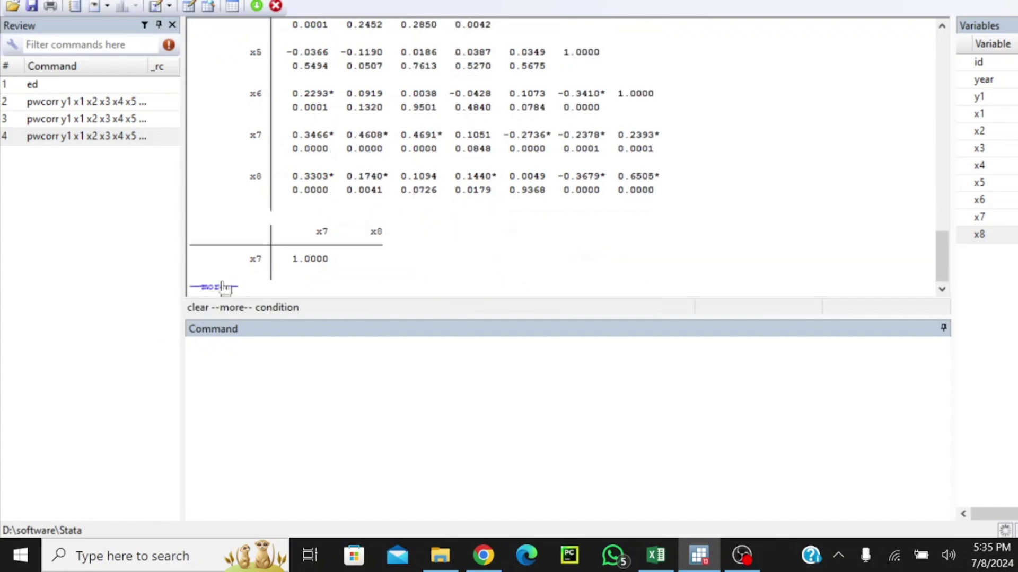
pyautogui.click(235, 287)
pyautogui.scroll(8, 518, 212)
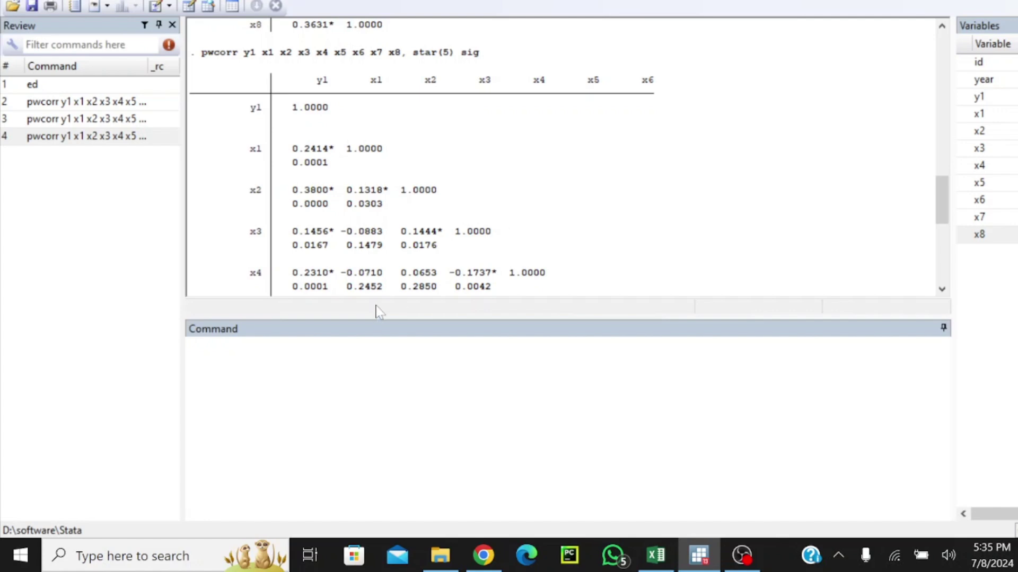
# Highlight the p-values in the x3 row, then rerun pwcorr for y1 and x1 to x8 with star(1), continuing its output to the end.
pyautogui.moveTo(293, 246); pyautogui.dragTo(445, 249)
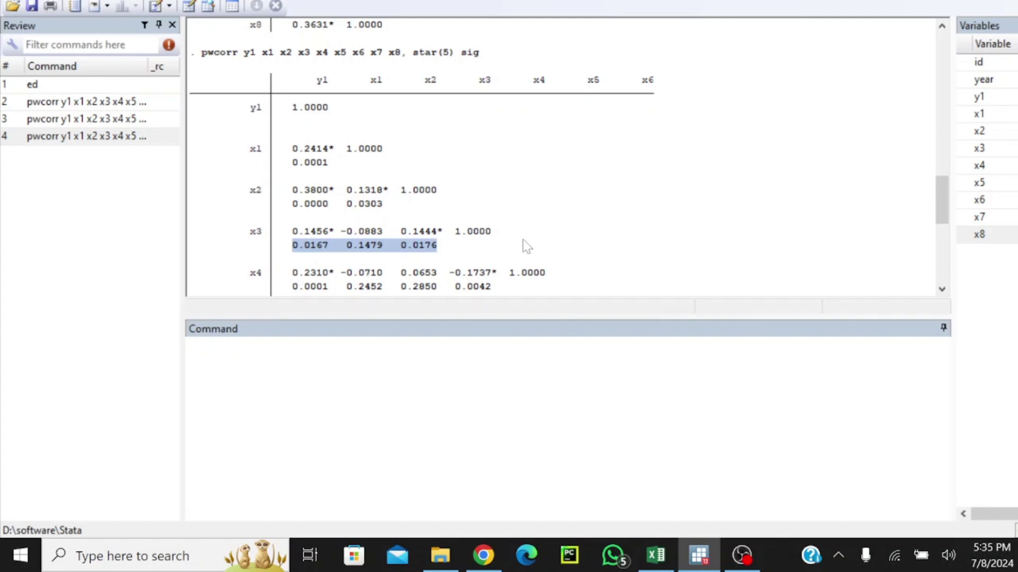
pyautogui.click(93, 119)
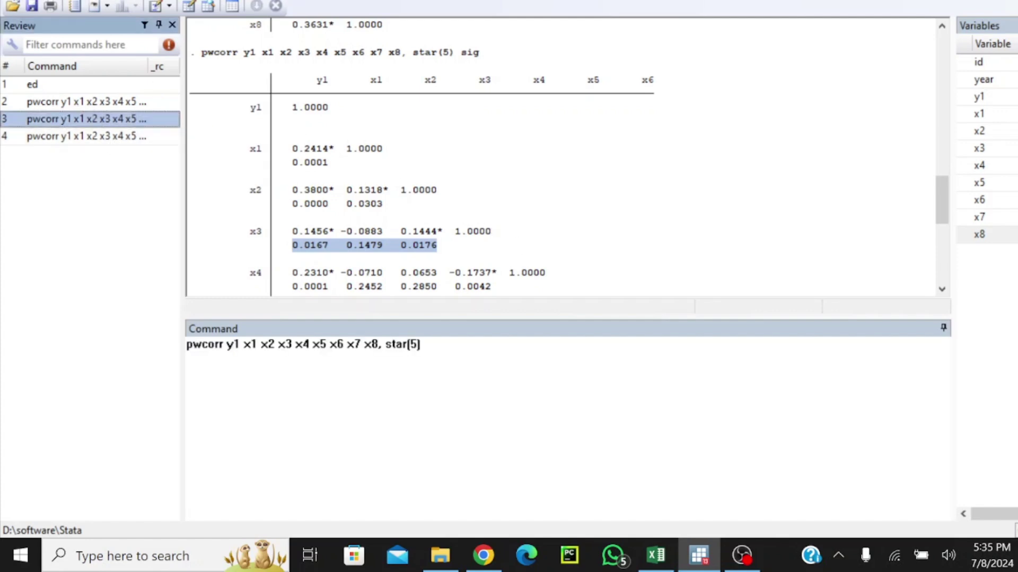
pyautogui.click(422, 344)
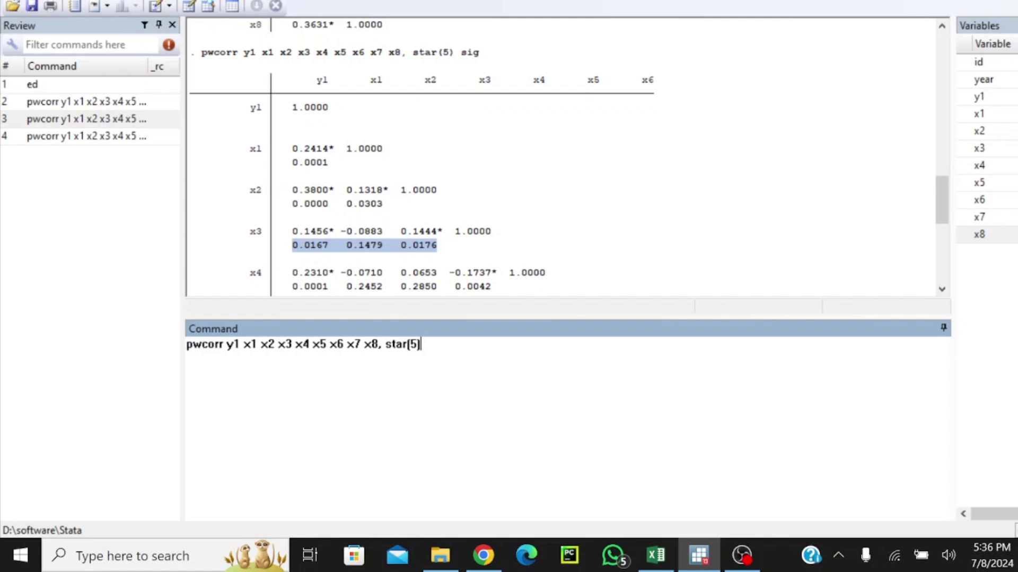
pyautogui.press('BackSpace')
pyautogui.press('BackSpace')
pyautogui.write('1)')
pyautogui.press('Return')
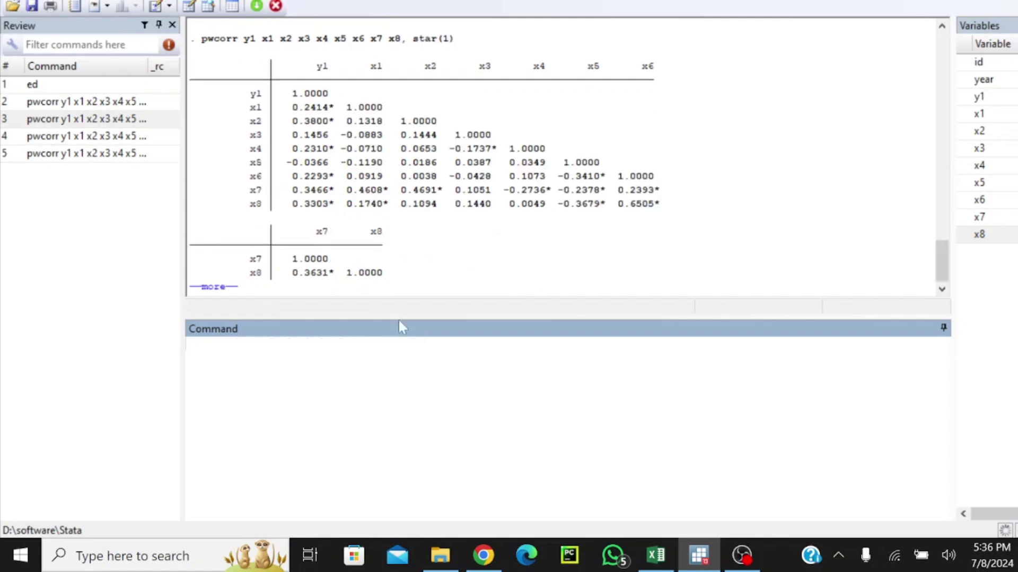
pyautogui.click(216, 287)
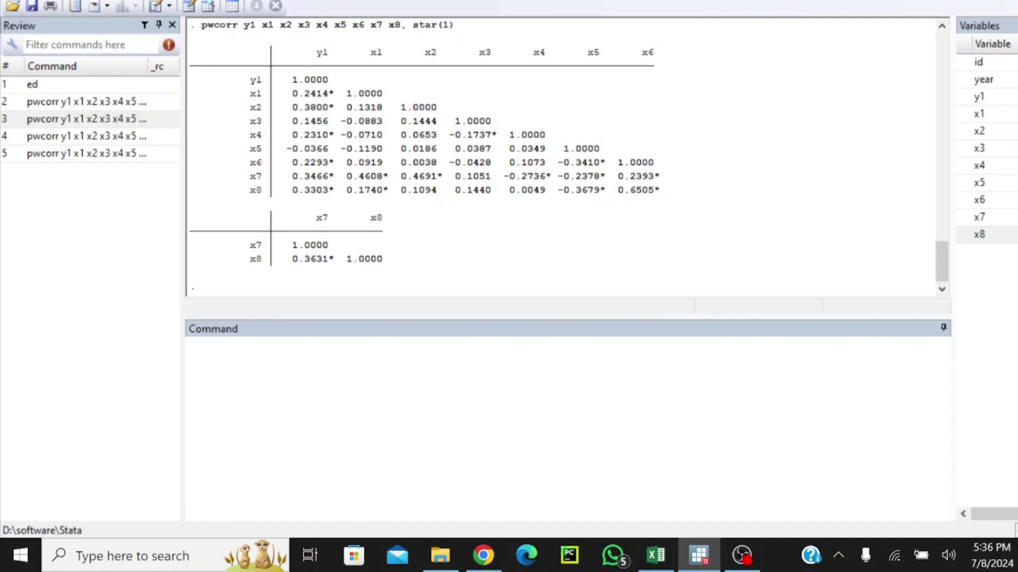
# Open the pairwise correlations dialog from the summary and descriptive statistics and choose y1, x1 and x2 as its variables.
pyautogui.click(209, 1)
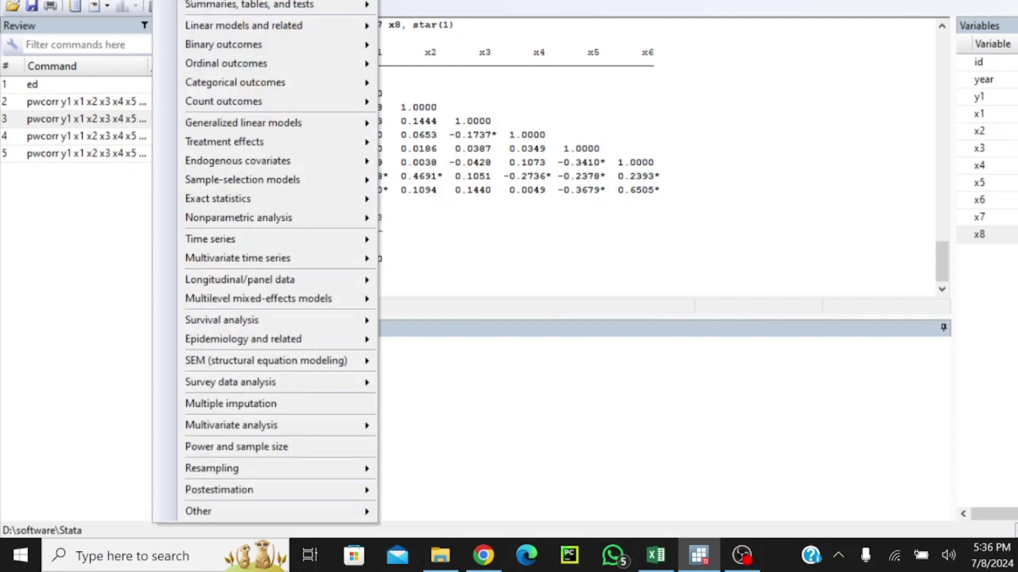
pyautogui.moveTo(277, 10)
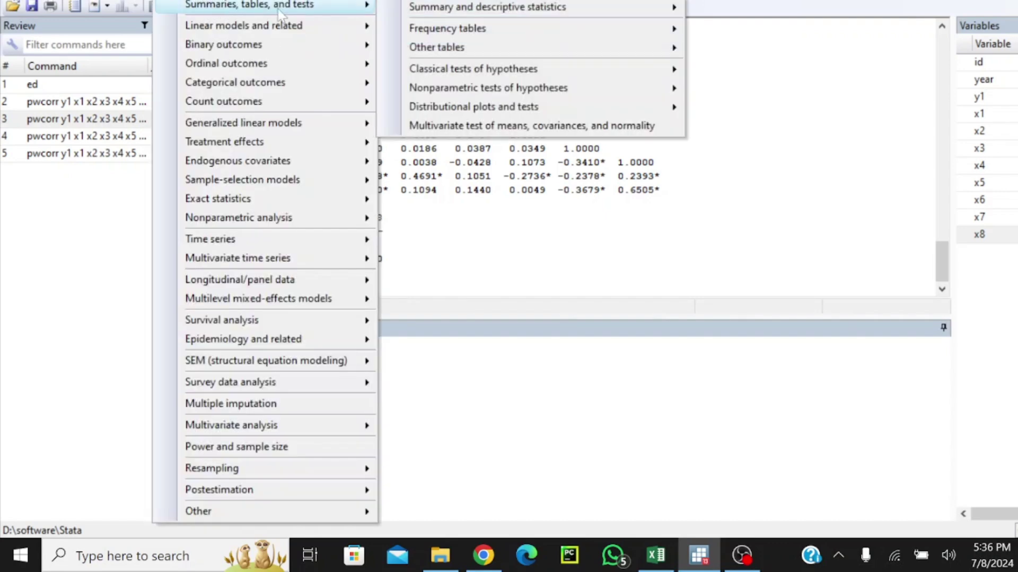
pyautogui.moveTo(580, 8)
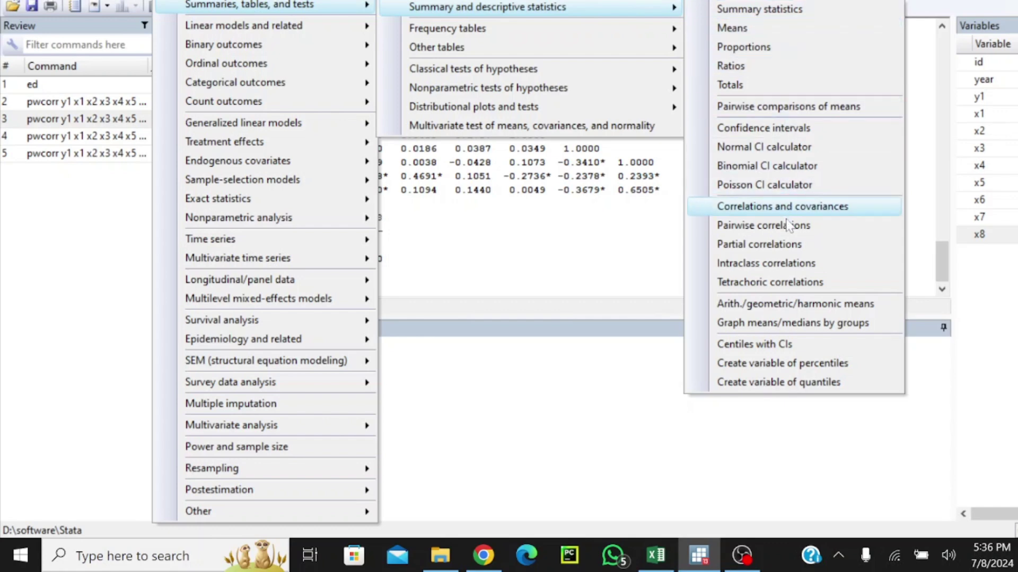
pyautogui.click(830, 232)
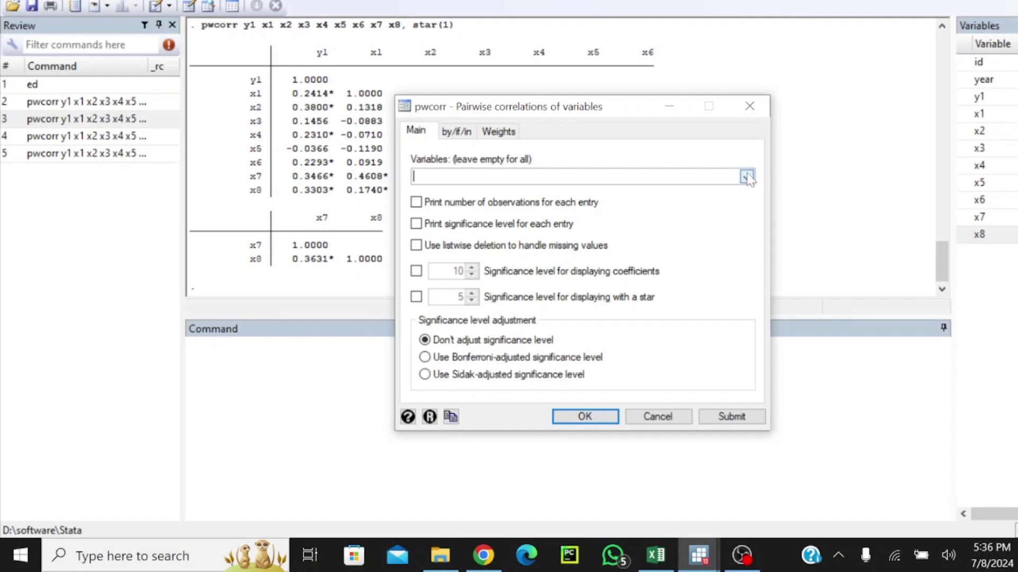
pyautogui.click(747, 178)
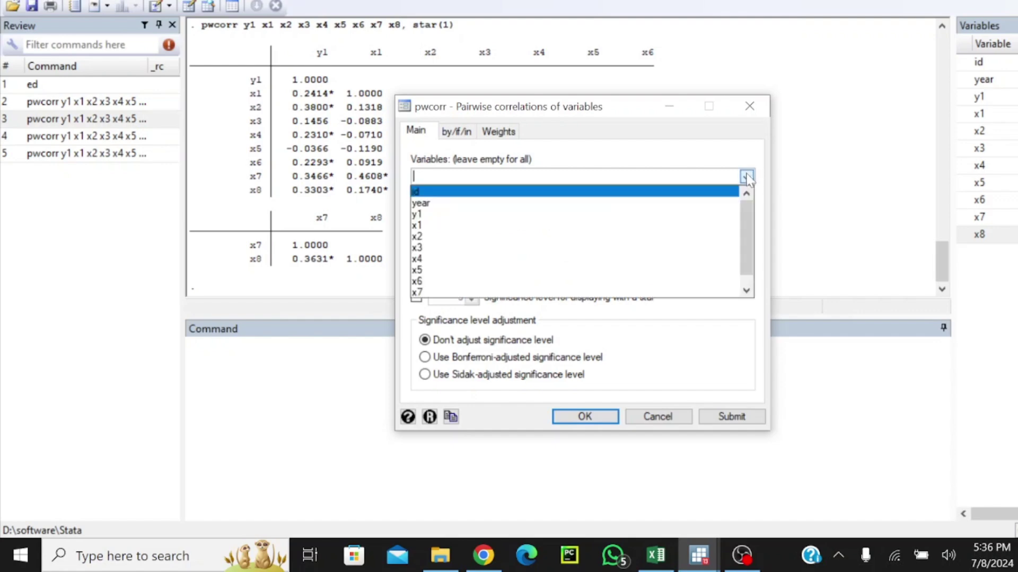
pyautogui.click(489, 226)
pyautogui.click(489, 236)
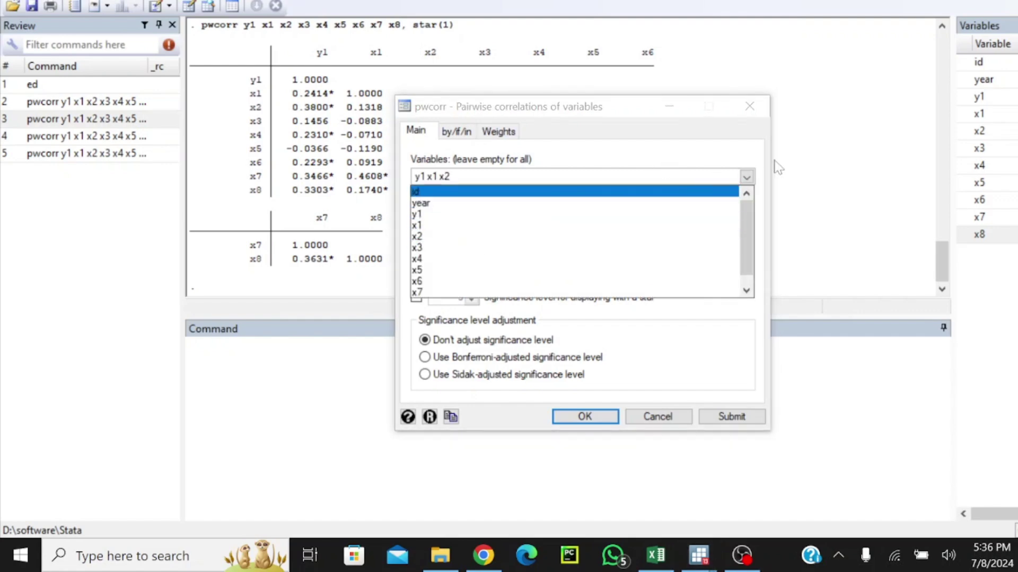
pyautogui.click(749, 178)
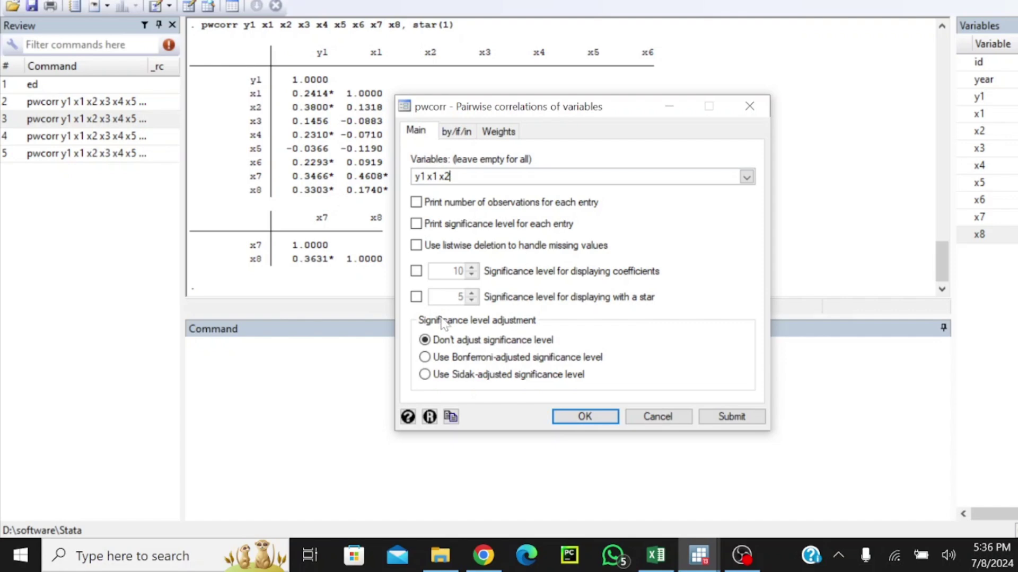
# Enable starring at significance level 5, run the pairwise correlation of y1, x1 and x2, and select the resulting table.
pyautogui.click(417, 297)
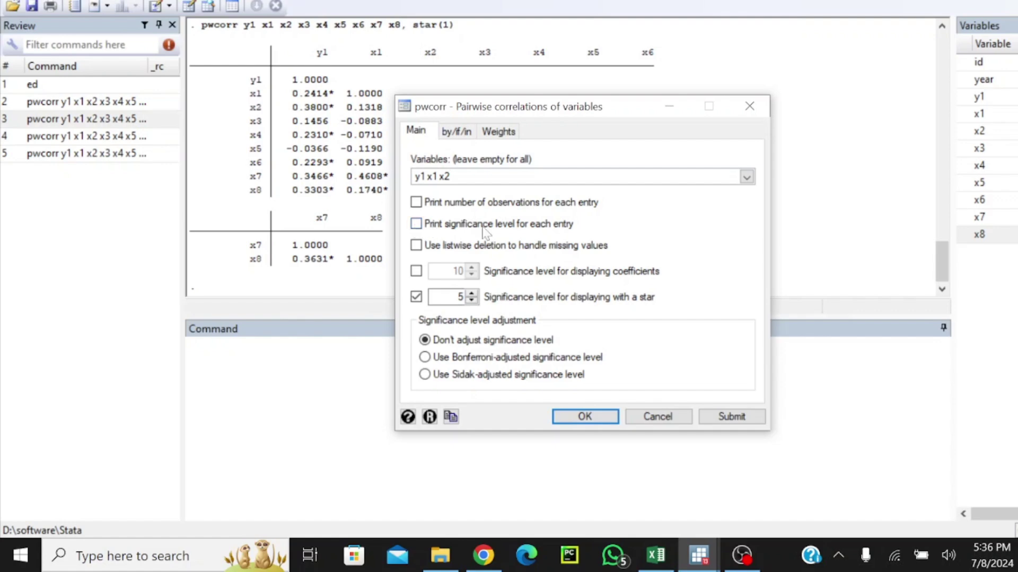
pyautogui.click(585, 416)
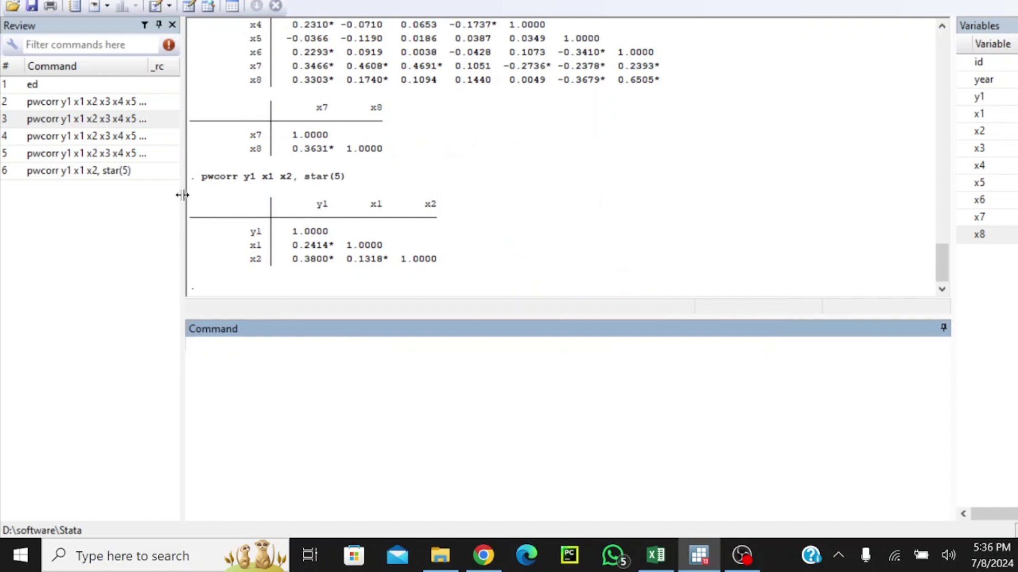
pyautogui.moveTo(193, 200); pyautogui.dragTo(422, 267)
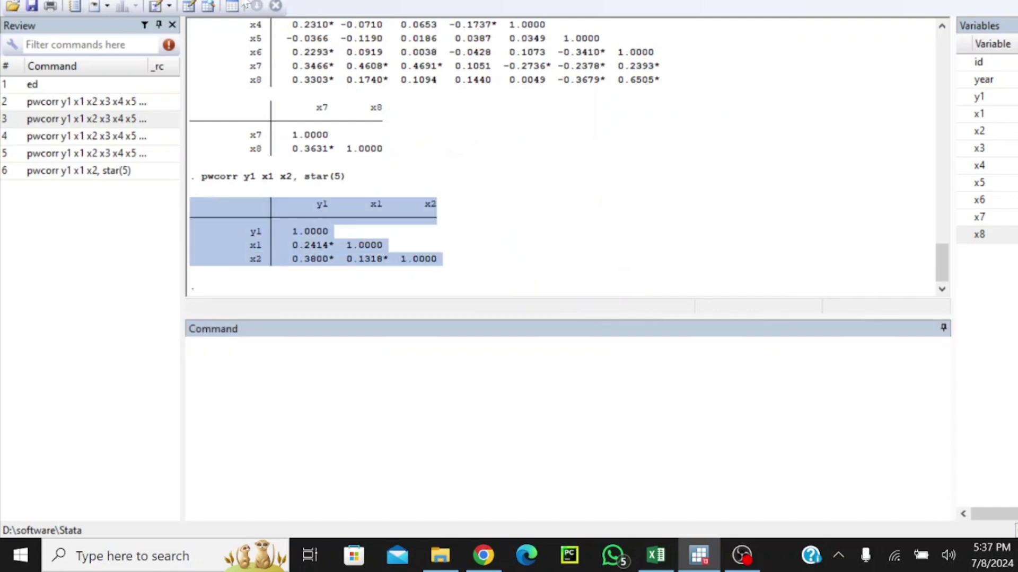